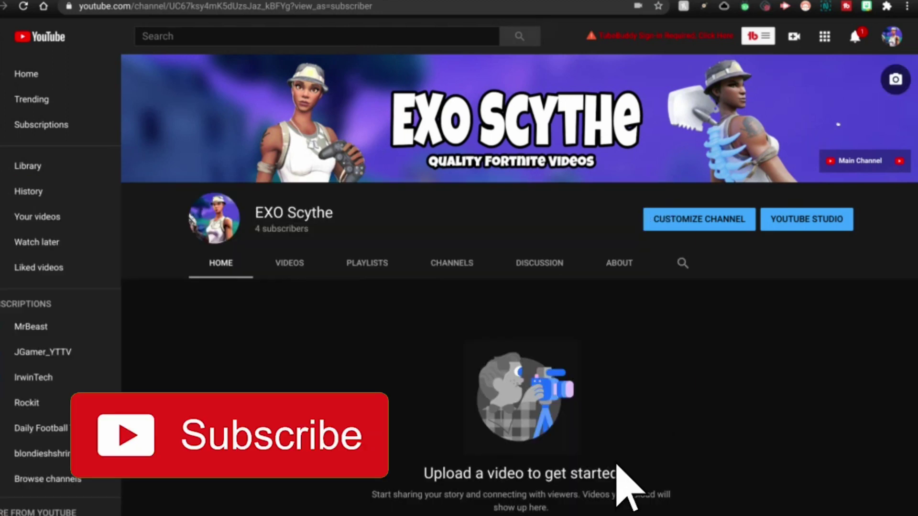
Open the ABOUT tab on the YouTube channel page
left_click(619, 263)
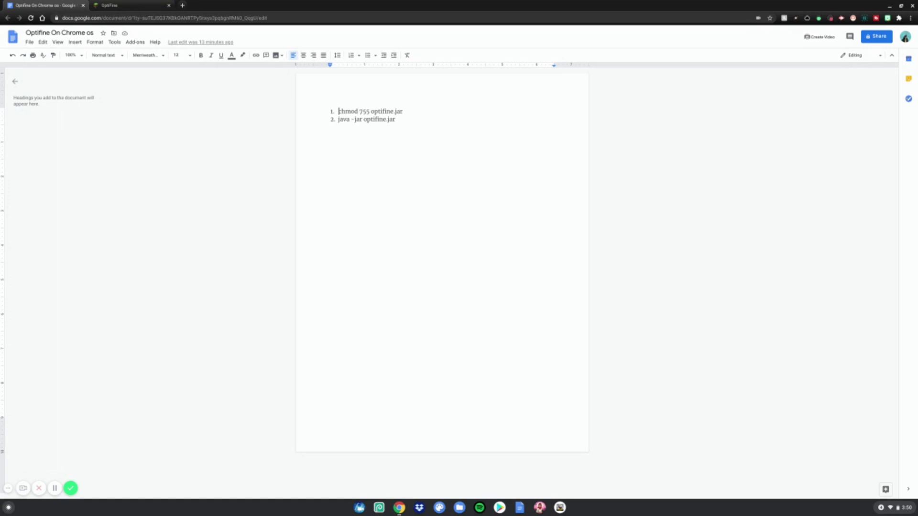
Download the OptiFine 1.16.2 HD U G3 pre5 preview jar via its mirror link under Preview versions
left_click(115, 5)
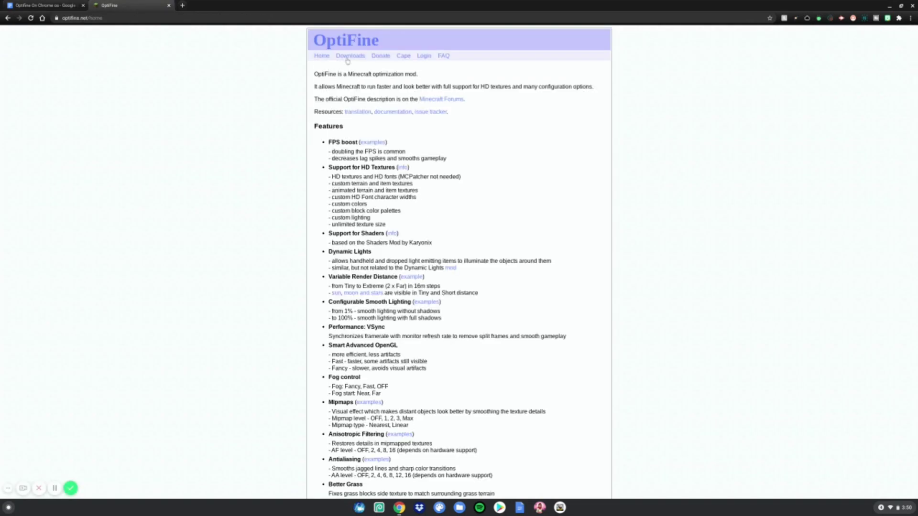
left_click(349, 57)
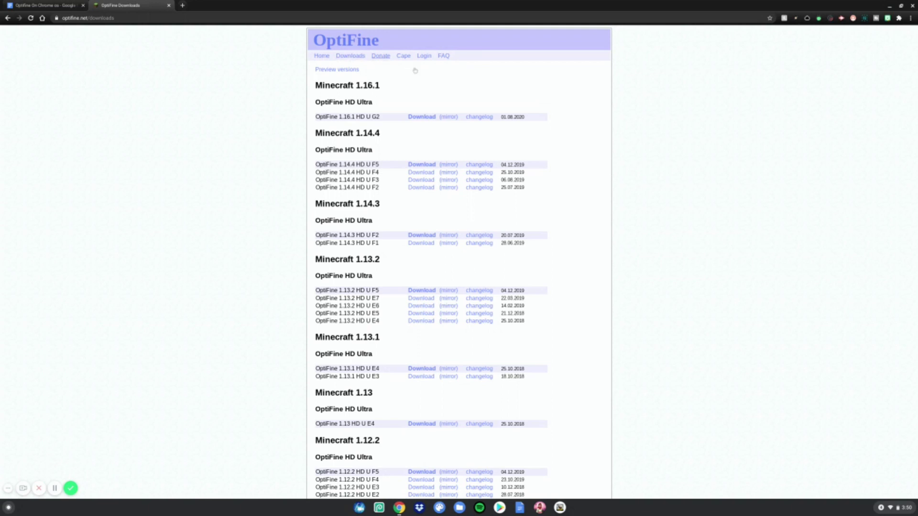
left_click(337, 69)
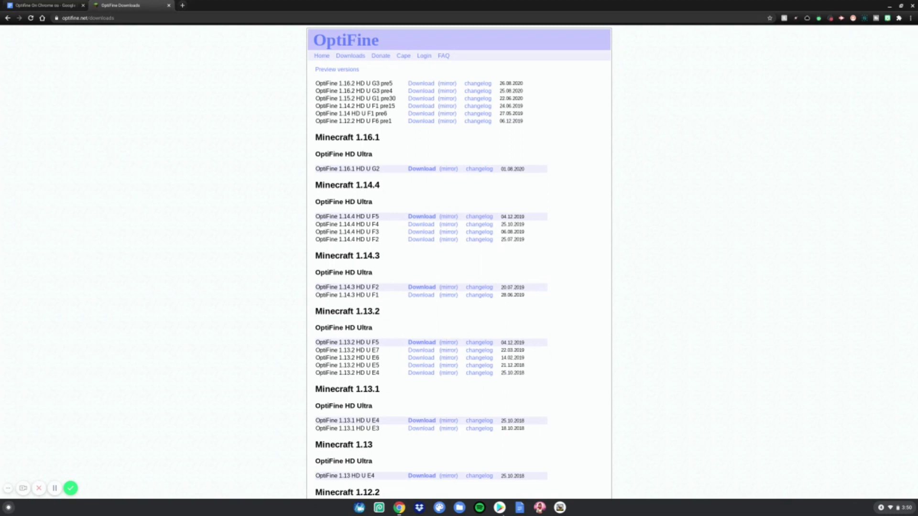
key("super")
key("super")
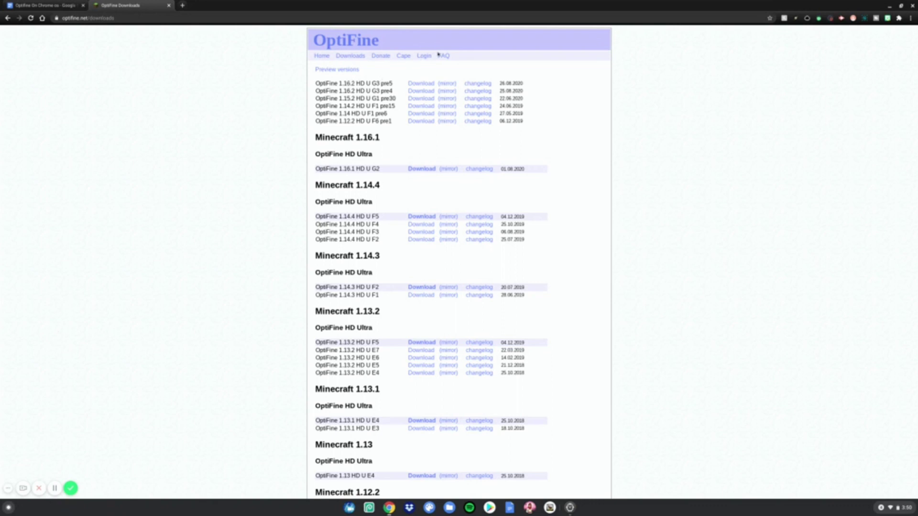
left_click(446, 84)
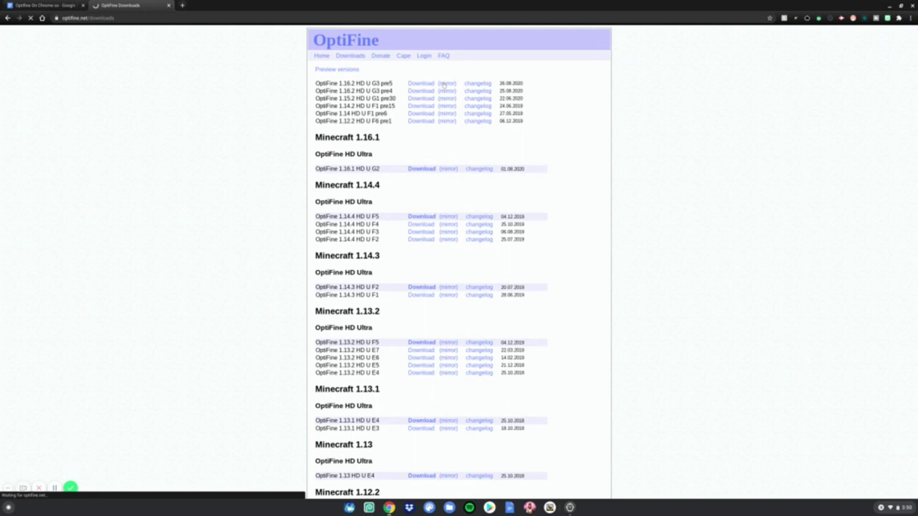
left_click(440, 89)
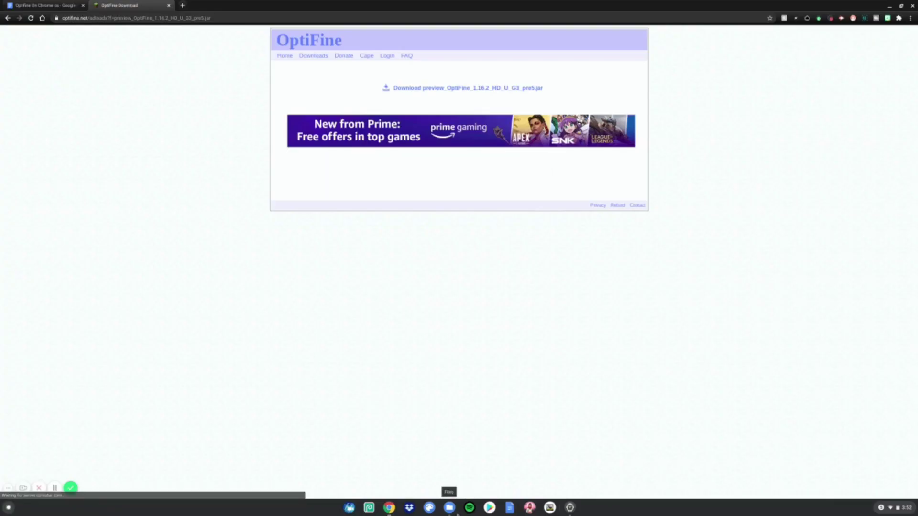
Drag optifine.jar from Downloads onto Linux files in Files, then close Files
left_click(449, 508)
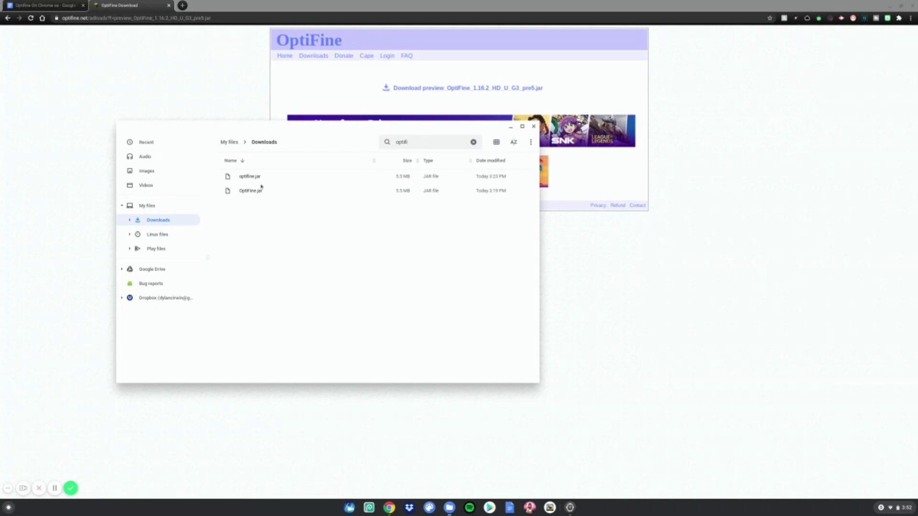
left_click_drag(258, 177, 160, 235)
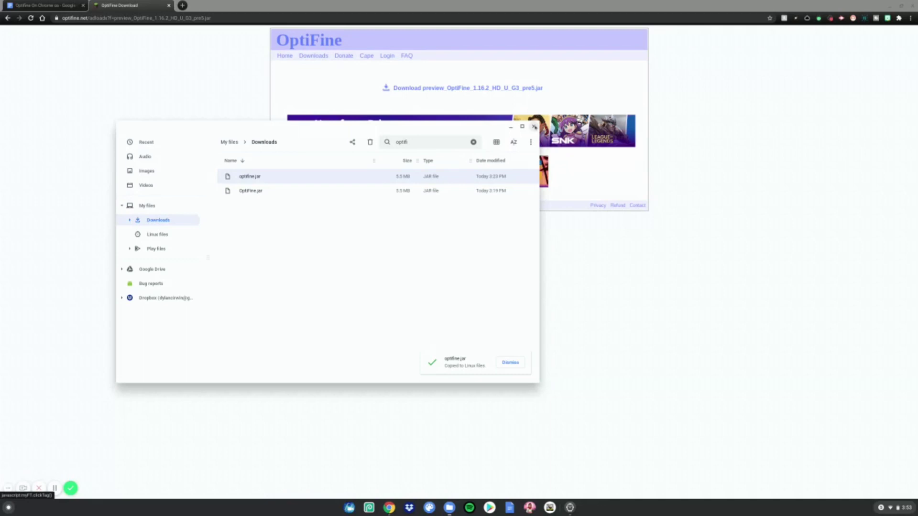
left_click(571, 240)
Launch the Linux Terminal and position it beside the commands document
key("super")
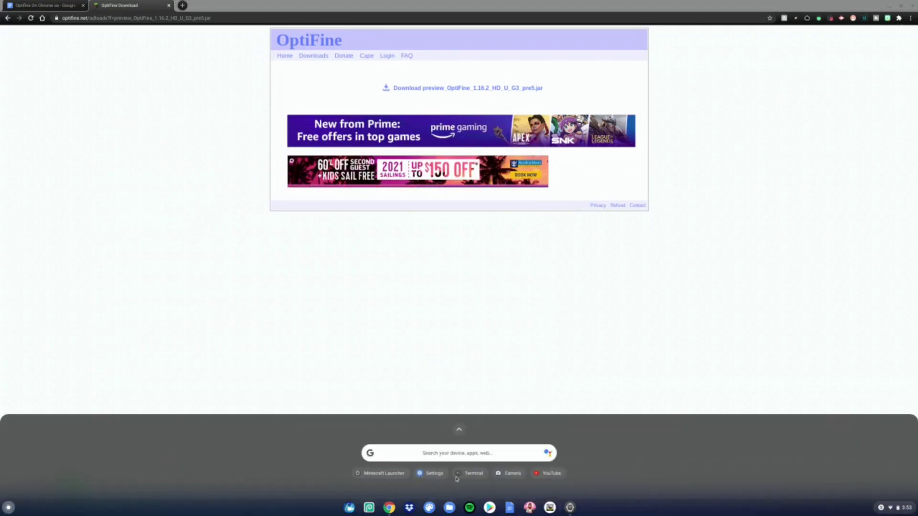
left_click(468, 473)
left_click_drag(165, 135, 362, 166)
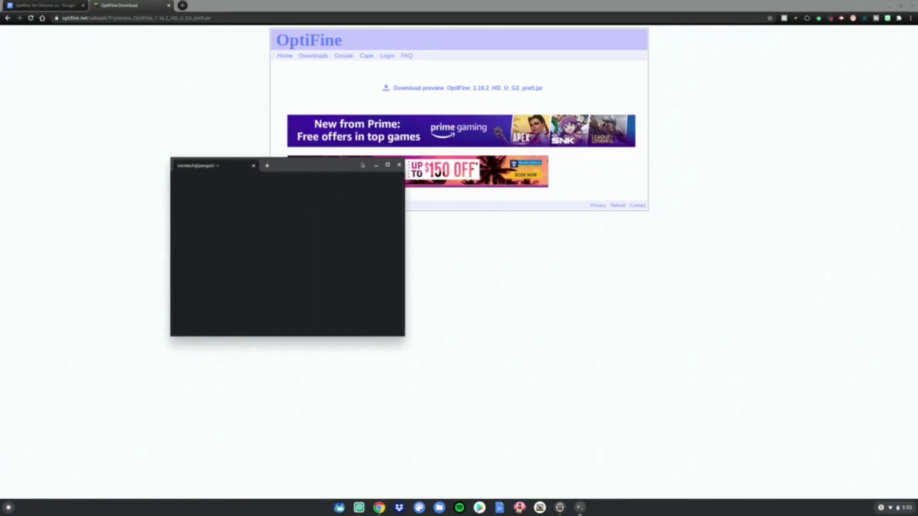
left_click(44, 6)
left_click(580, 507)
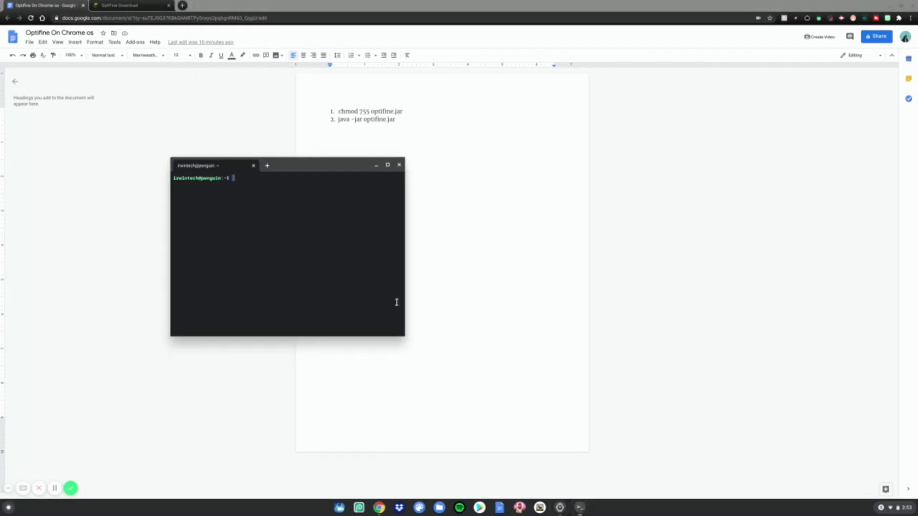
left_click_drag(310, 169, 429, 183)
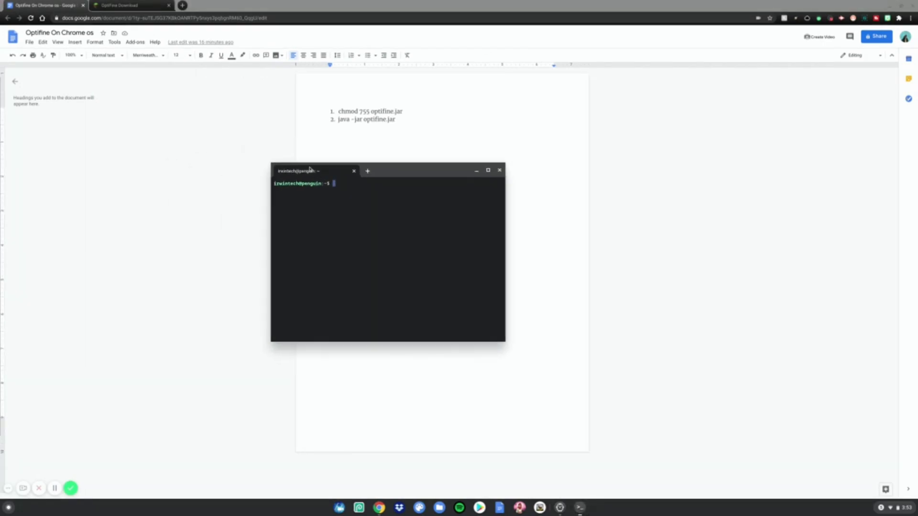
Copy 'chmod 755 optifine.jar' from the document and run it in Terminal
left_click(338, 111)
left_click_drag(338, 111, 409, 113)
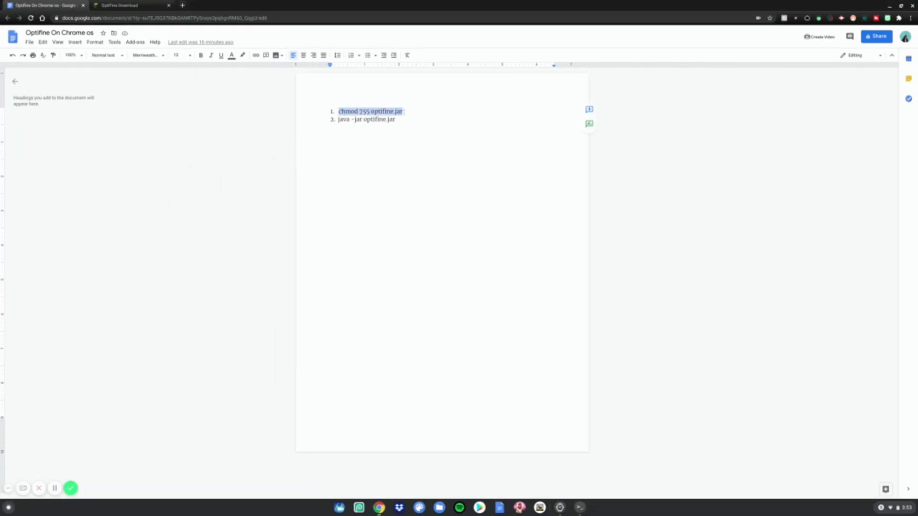
key("ctrl+c")
left_click(580, 507)
key("ctrl+shift+v")
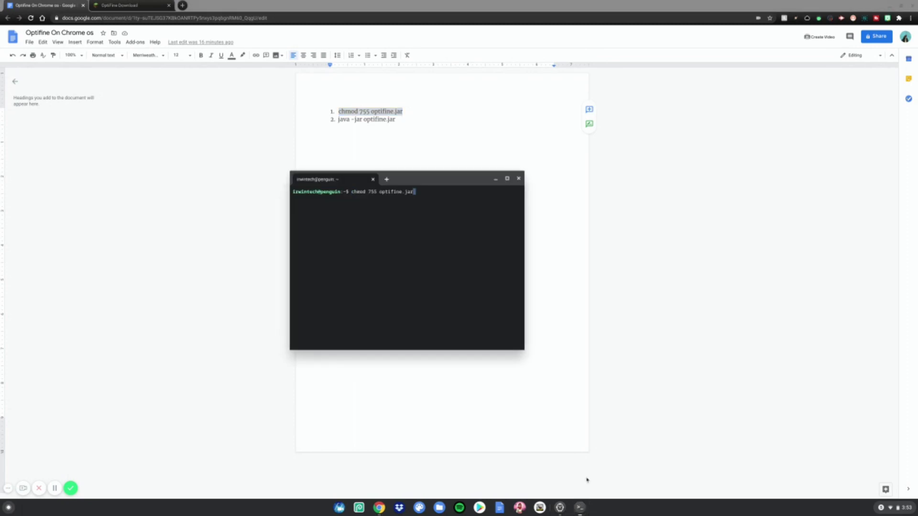
key("Return")
Run 'java -jar optifine.jar' and install OptiFine, confirming the success message
left_click_drag(338, 119, 397, 120)
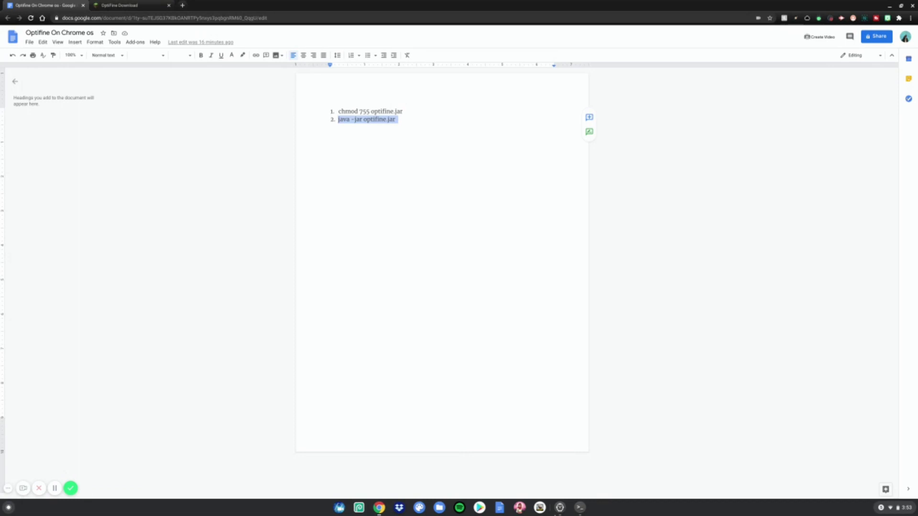
key("ctrl+c")
left_click(579, 508)
key("ctrl+shift+v")
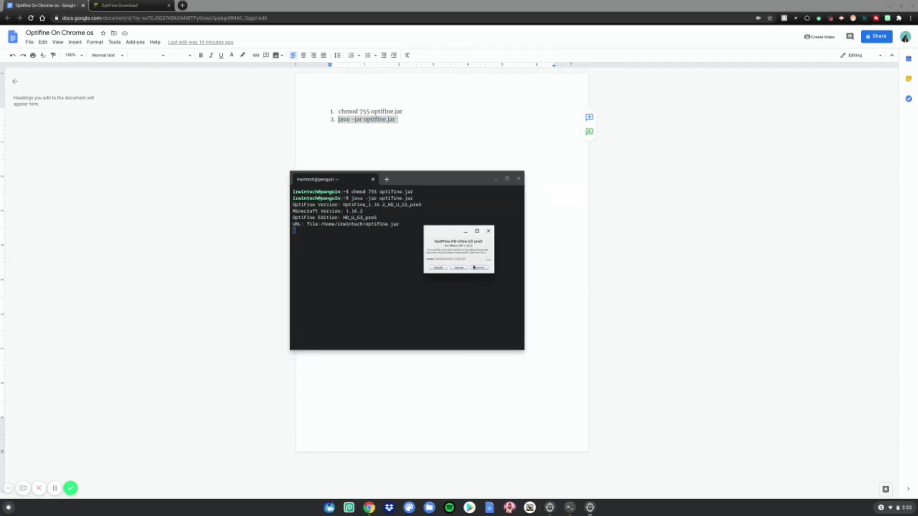
left_click(439, 268)
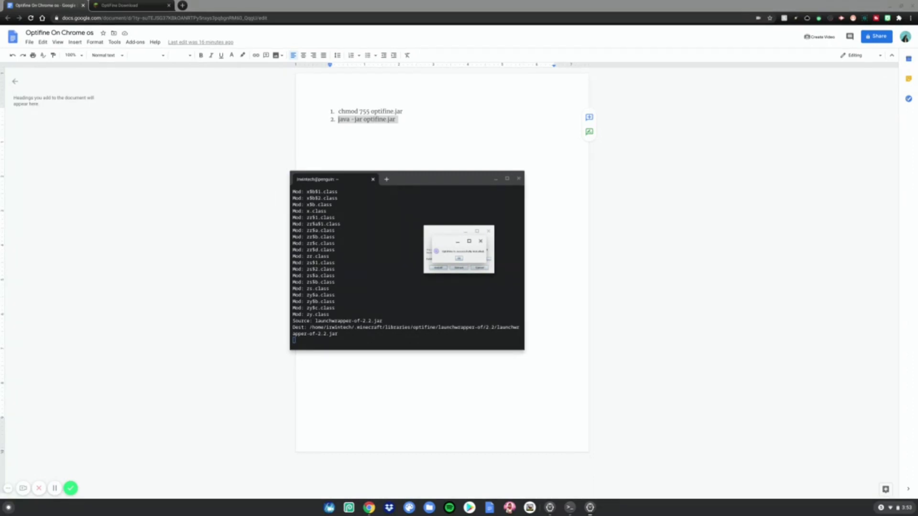
left_click(463, 260)
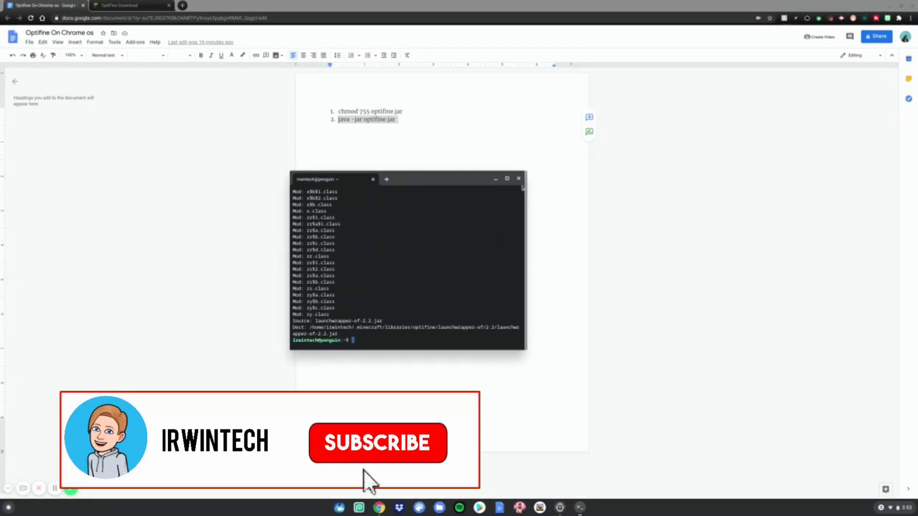
Close Terminal with Leave, view the launcher's Installations list, then close the launcher
left_click(519, 179)
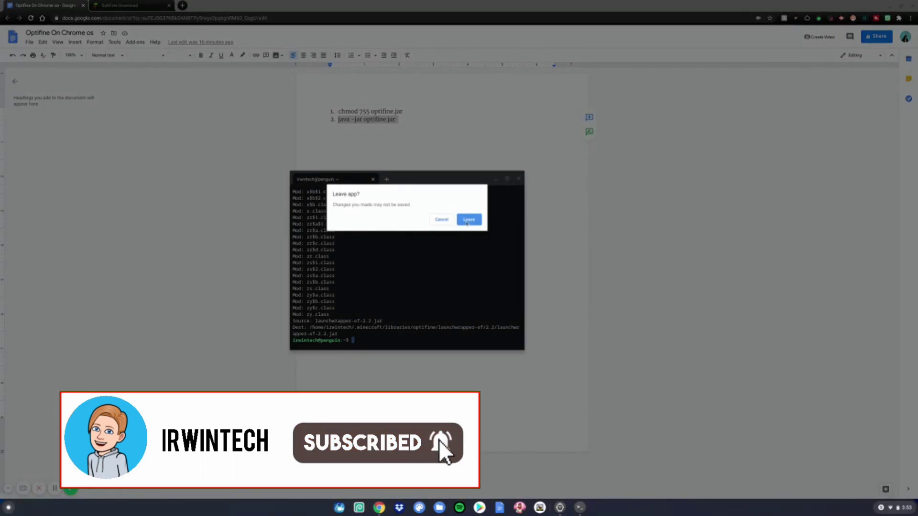
left_click(469, 219)
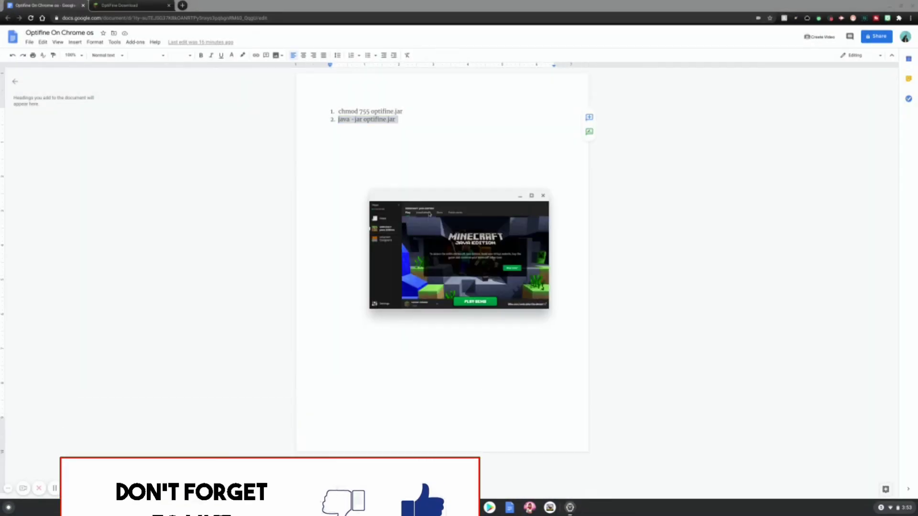
left_click(428, 215)
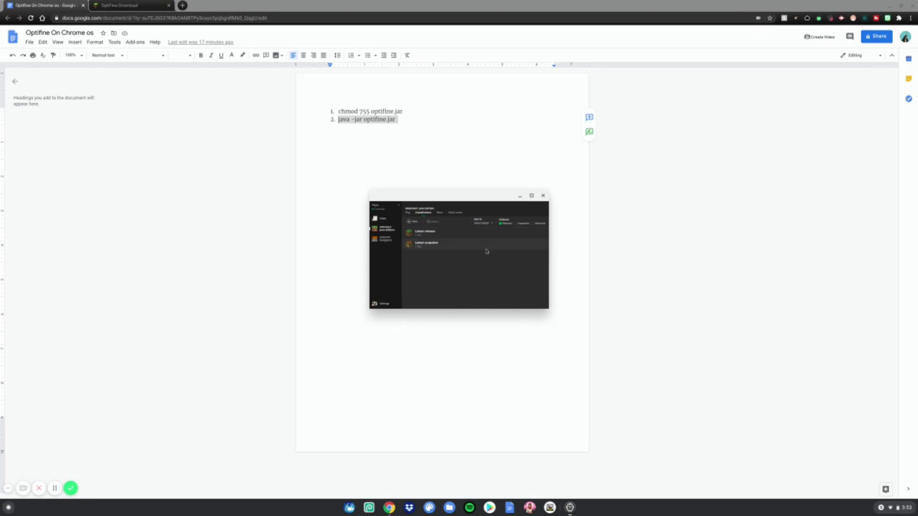
left_click(543, 195)
Reopen Minecraft Launcher's Installations list and play the OptiFine profile
key("super")
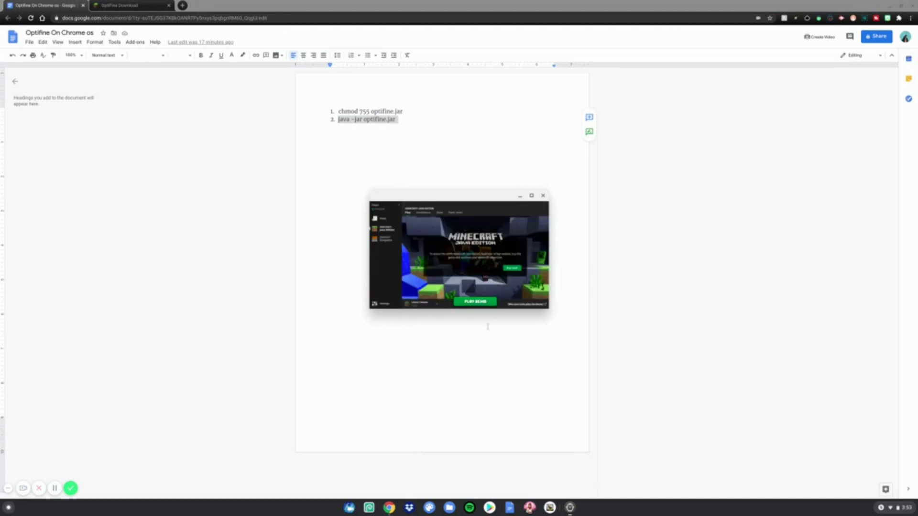
left_click(423, 213)
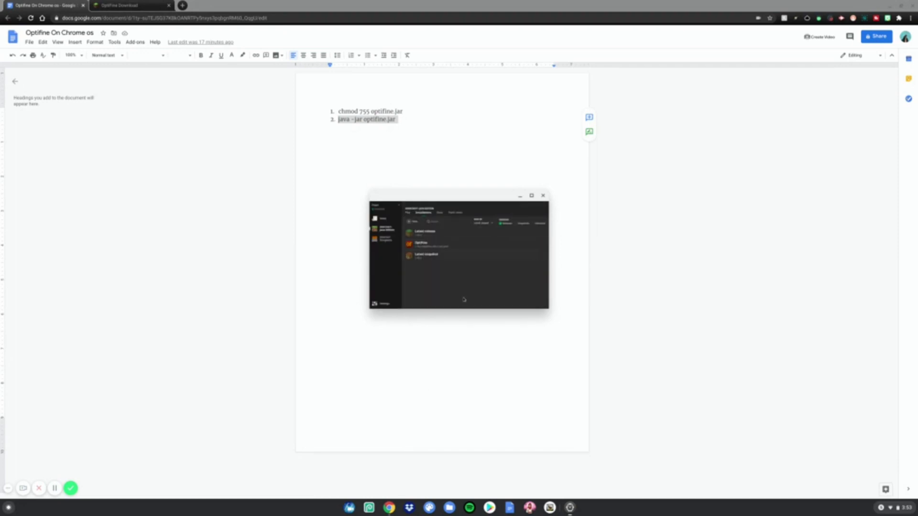
mouse_move(466, 244)
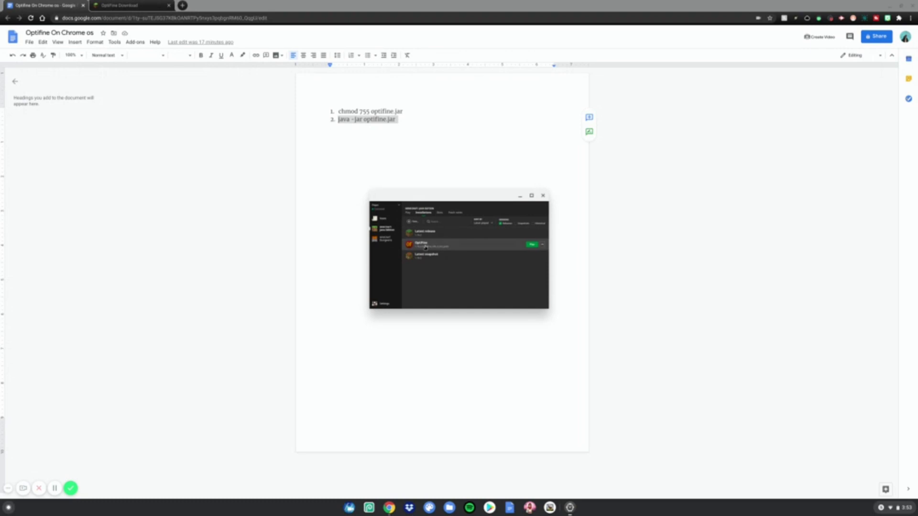
left_click(534, 249)
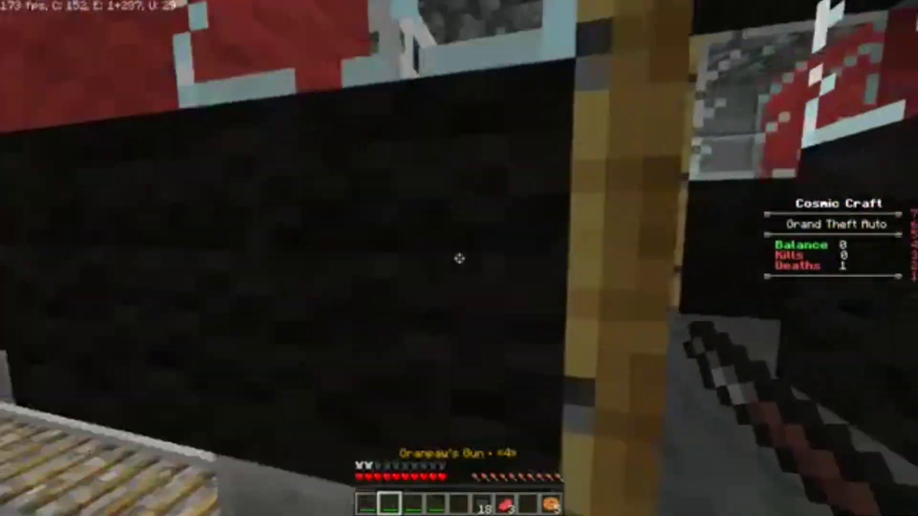
Resume the game with Esc and open the chest in front of the player
key("Escape")
key("Escape")
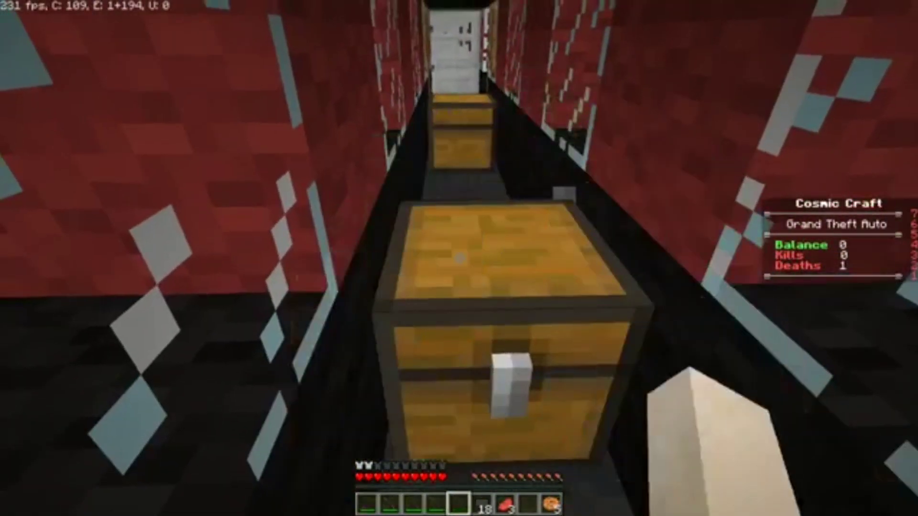
right_click(459, 258)
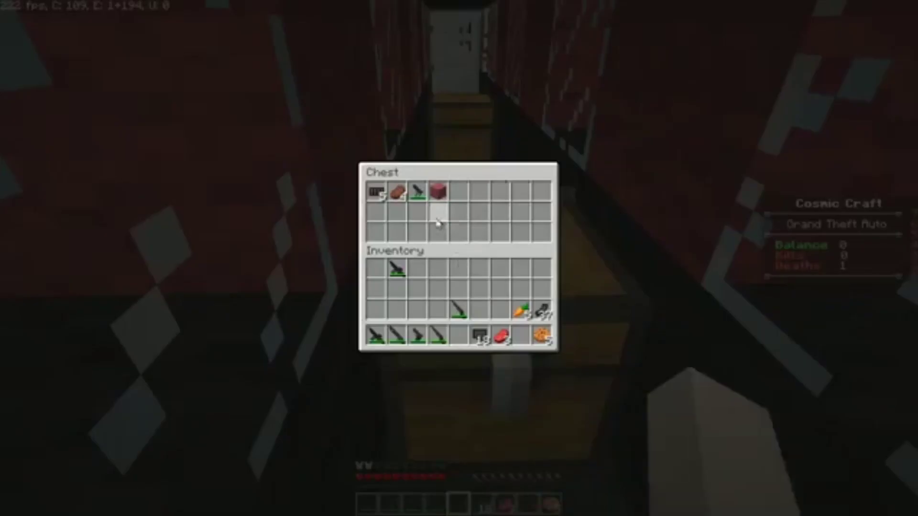